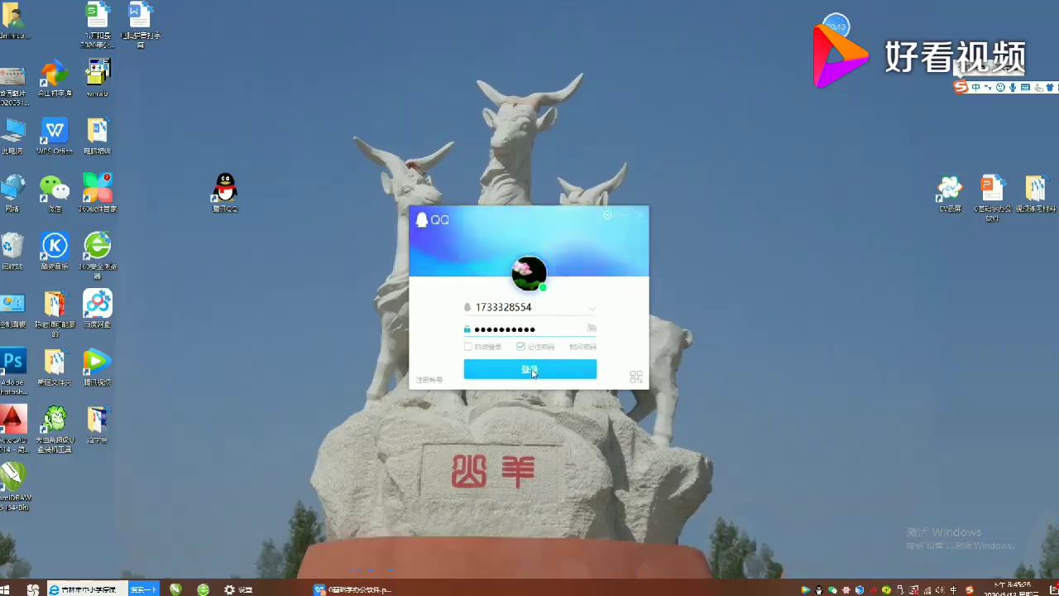
Log in to QQ with the remembered account and open a chat with the friend whose last message was recalled.
click(531, 370)
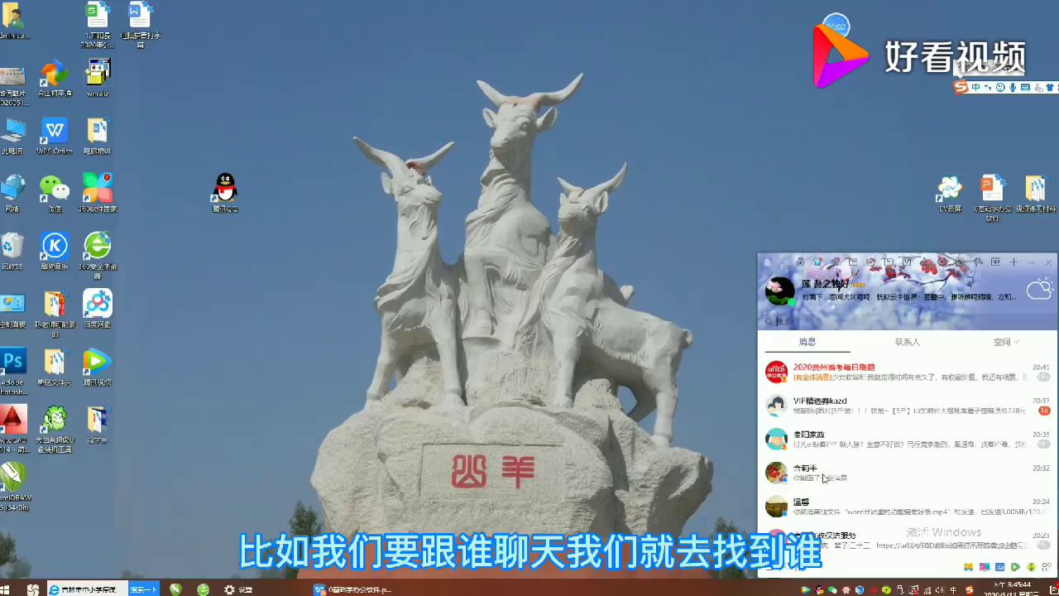
drag(878, 273, 700, 224)
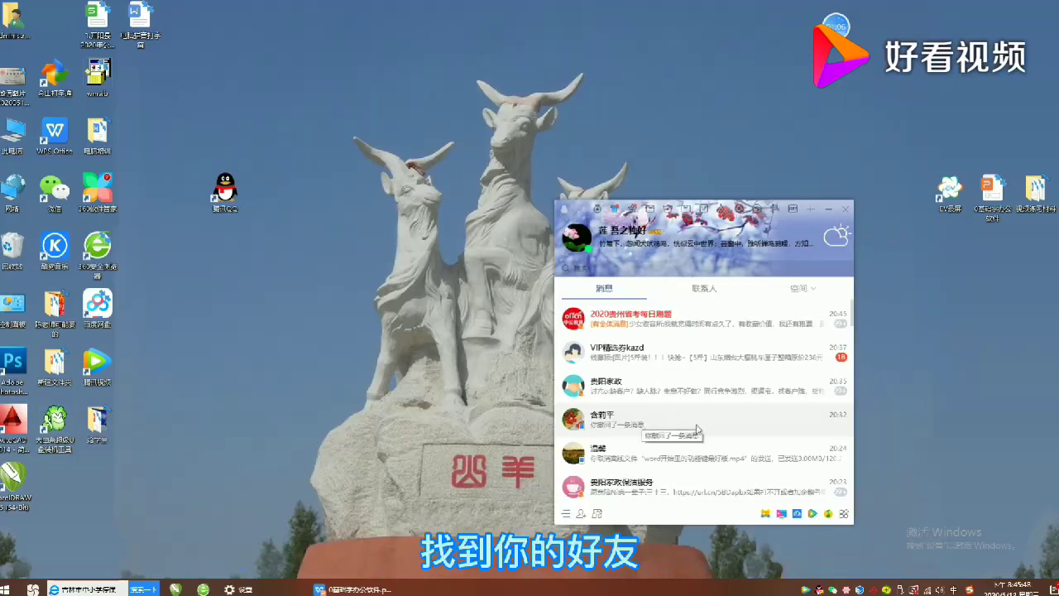
scroll(697, 430, down, 3)
scroll(678, 427, up, 3)
double_click(659, 425)
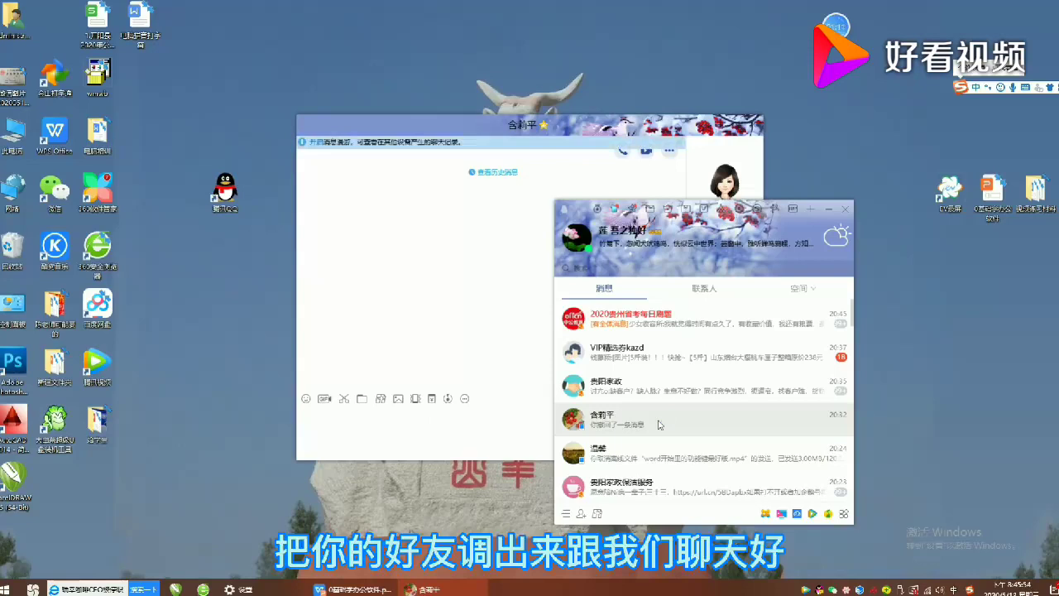
Minimize the main QQ window, reposition the chat window and load its message history.
click(828, 209)
drag(497, 124, 661, 174)
click(666, 225)
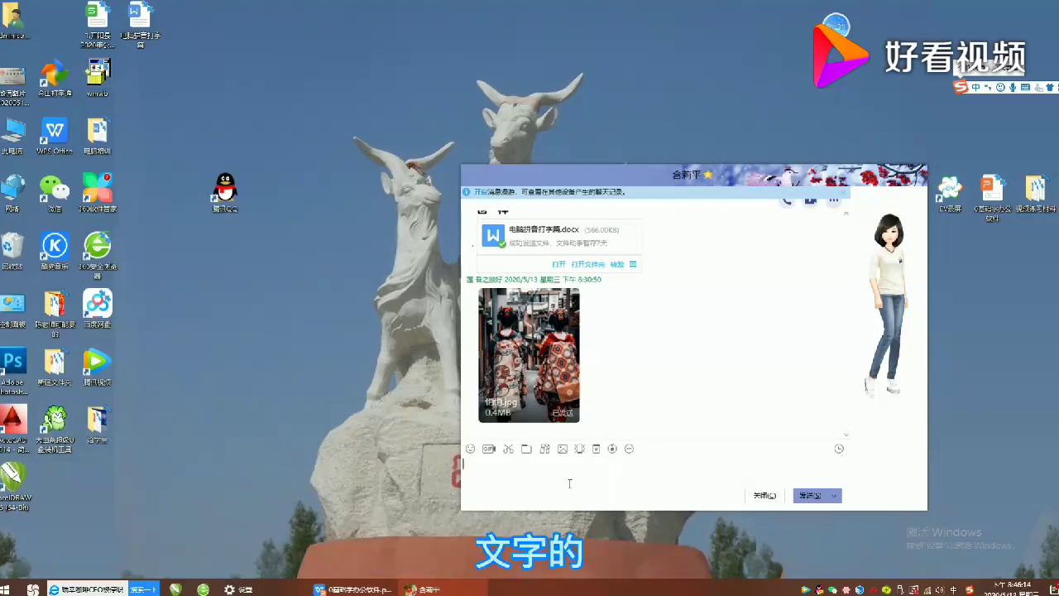
Send the message "你好" to the friend.
text(你好)
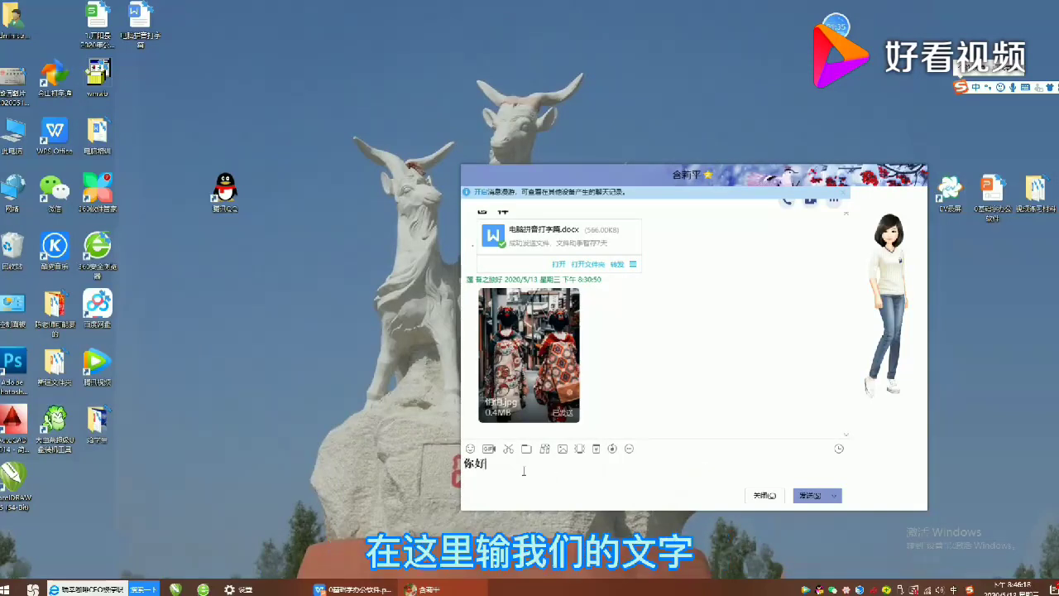
click(807, 496)
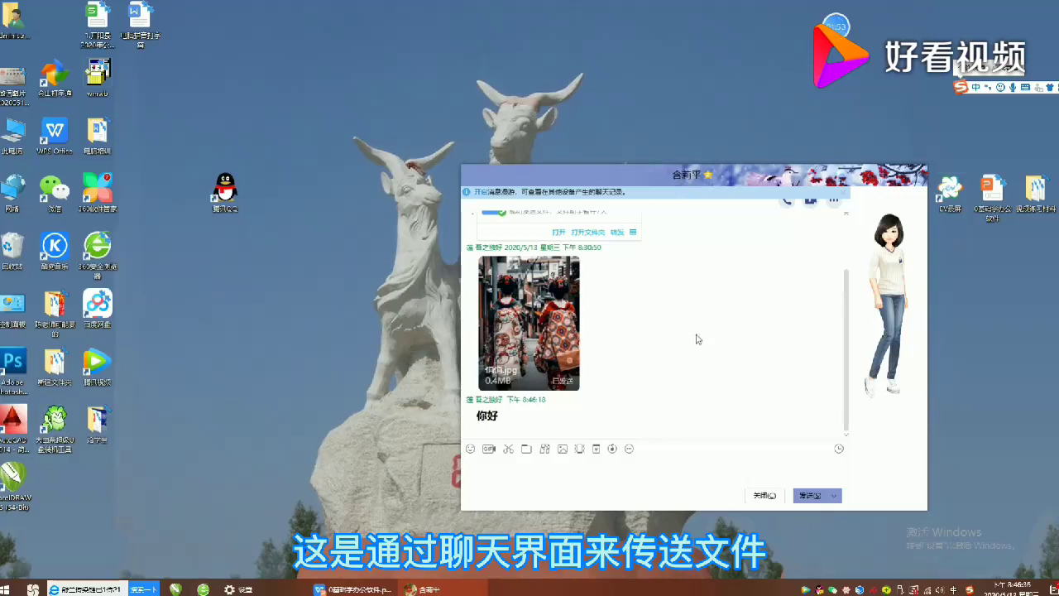
Move the Word document 电脑拼音打字篇 to an open area of the desktop and send it to the friend in the chat.
drag(141, 23, 265, 364)
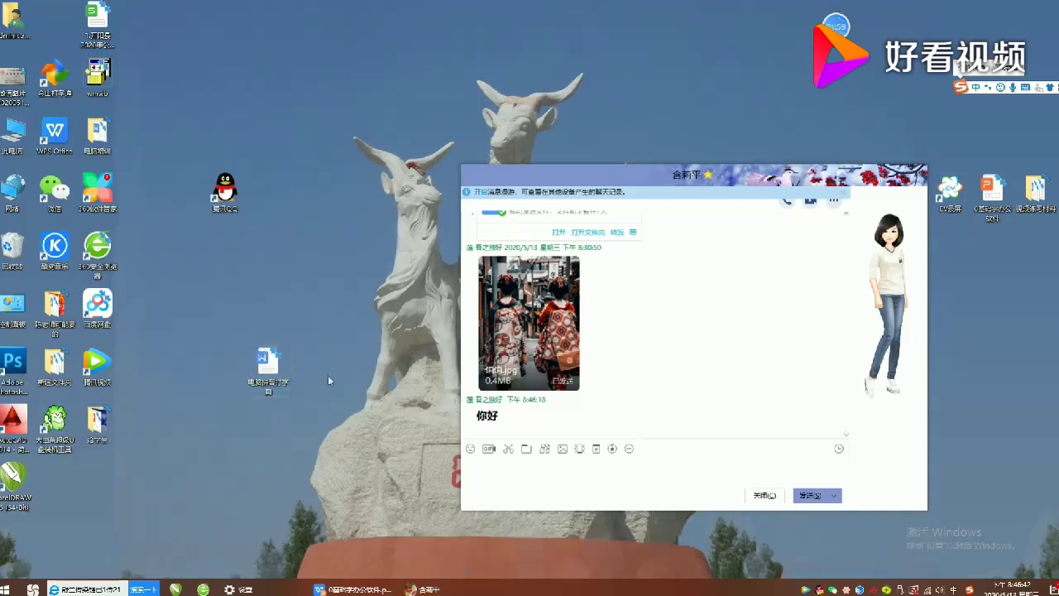
click(269, 368)
drag(269, 367, 548, 478)
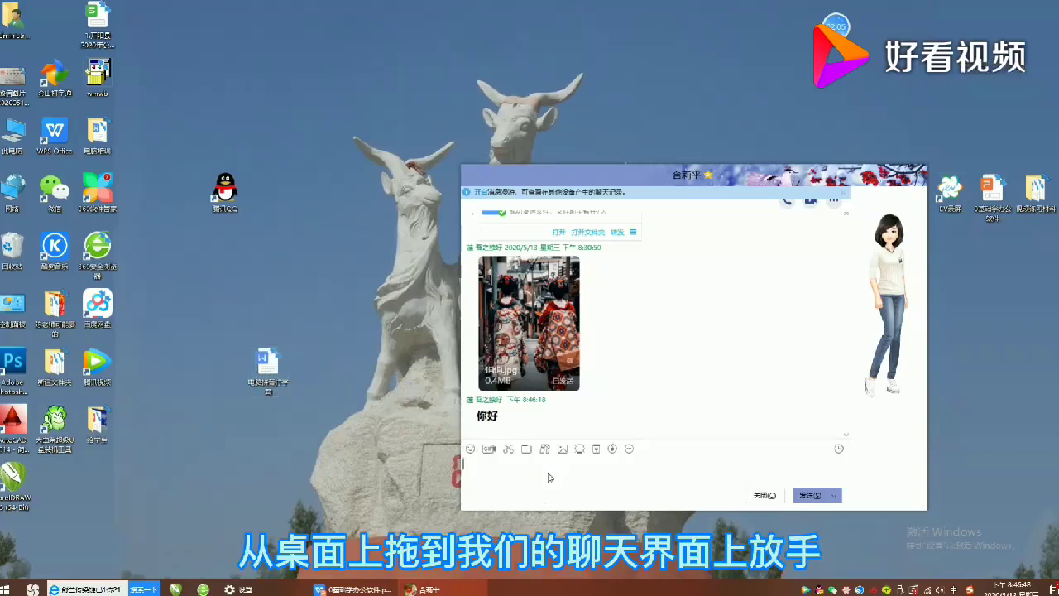
click(817, 497)
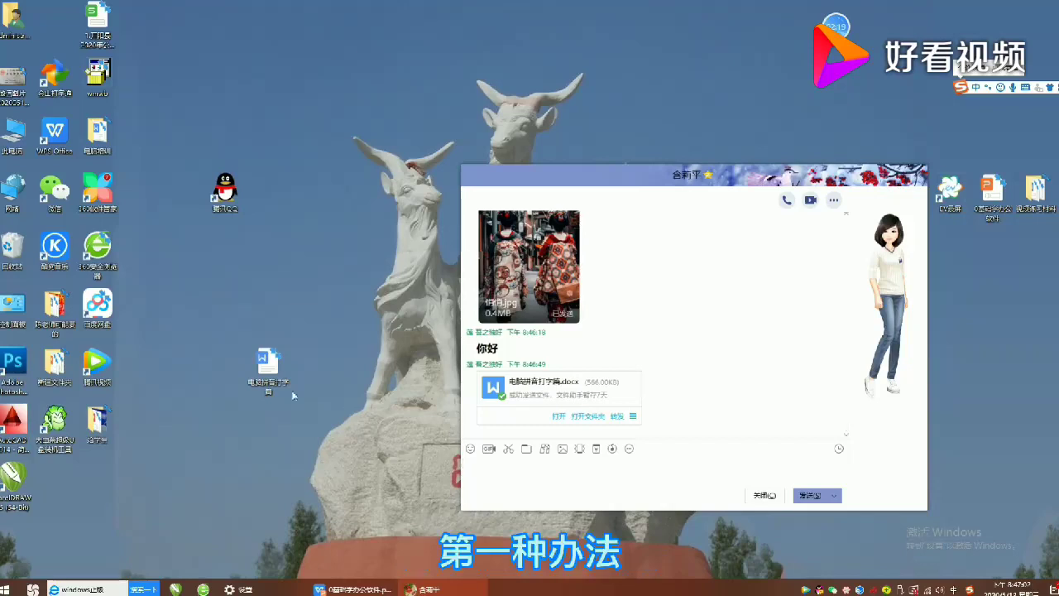
Copy the Word document 电脑拼音打字篇 from the desktop, paste it into the chat's message box and clear the box.
right_click(272, 370)
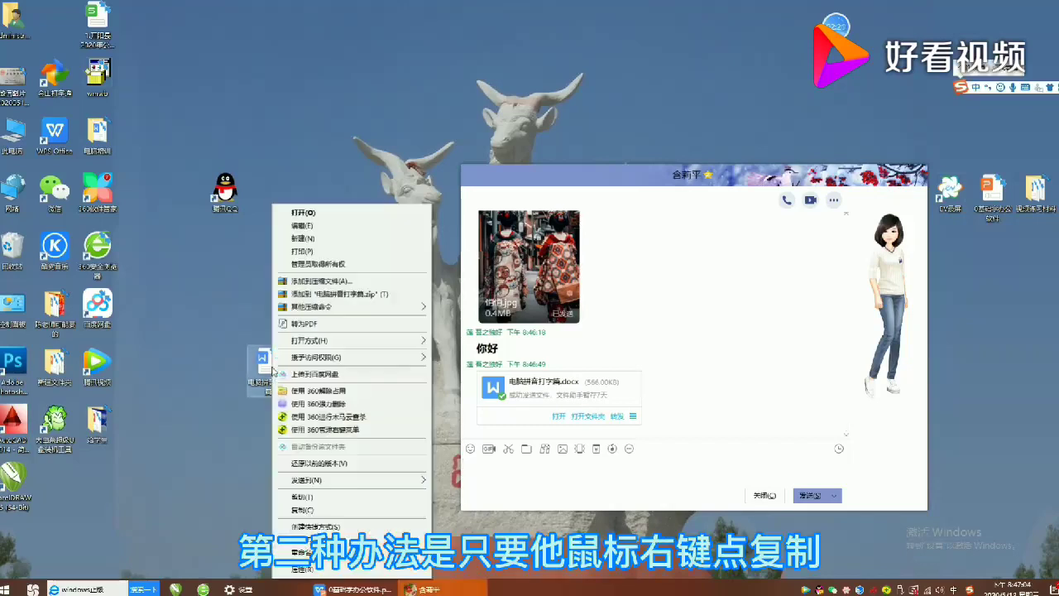
click(318, 518)
click(571, 470)
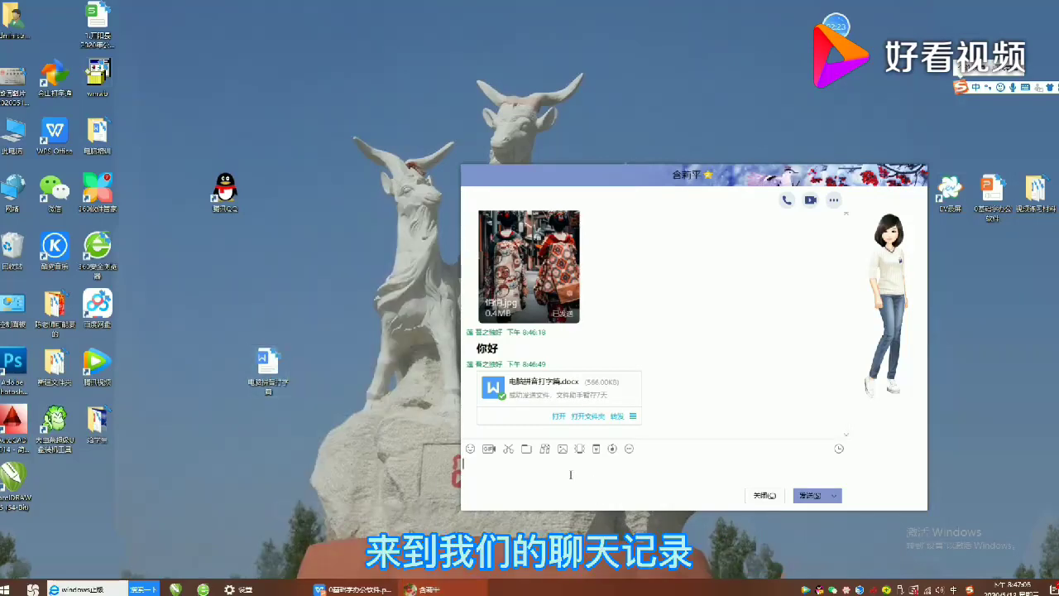
right_click(573, 469)
click(609, 365)
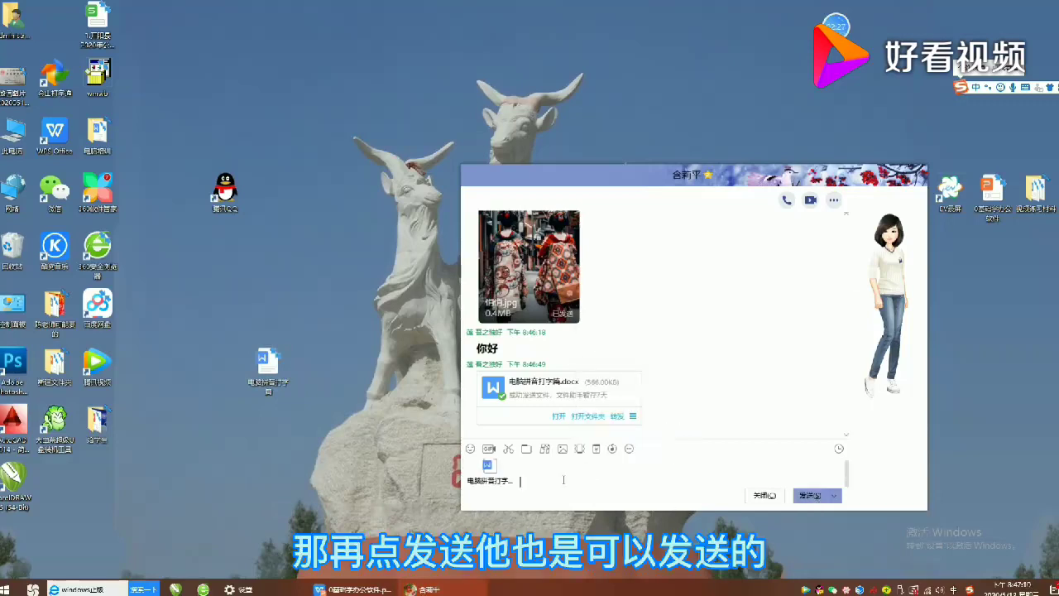
key(Return)
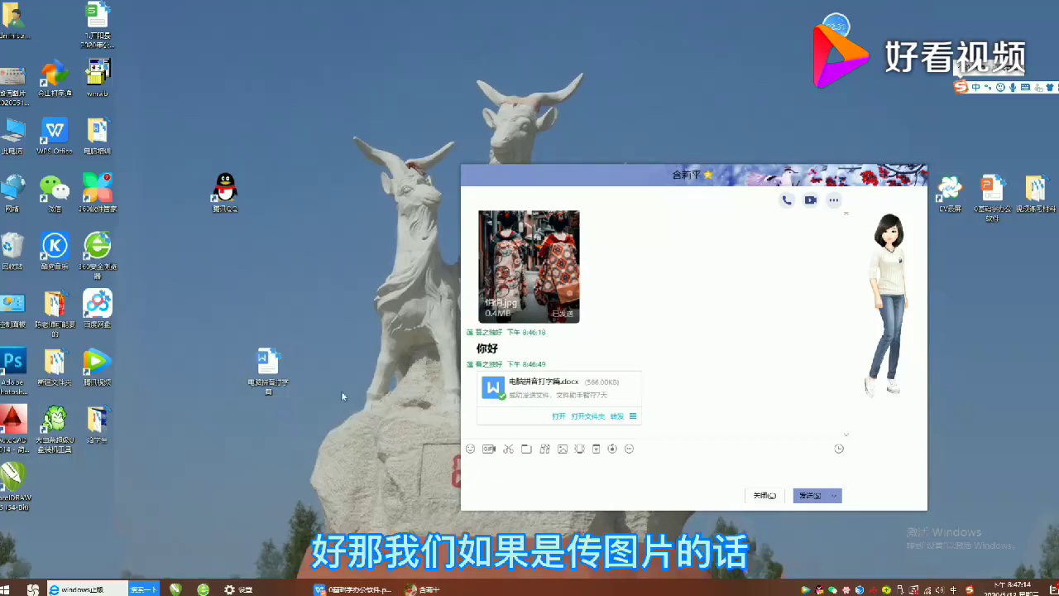
Shift the document's icon below the QQ shortcut, attach the document to the chat message and discard the attachment.
click(263, 369)
drag(267, 368, 225, 369)
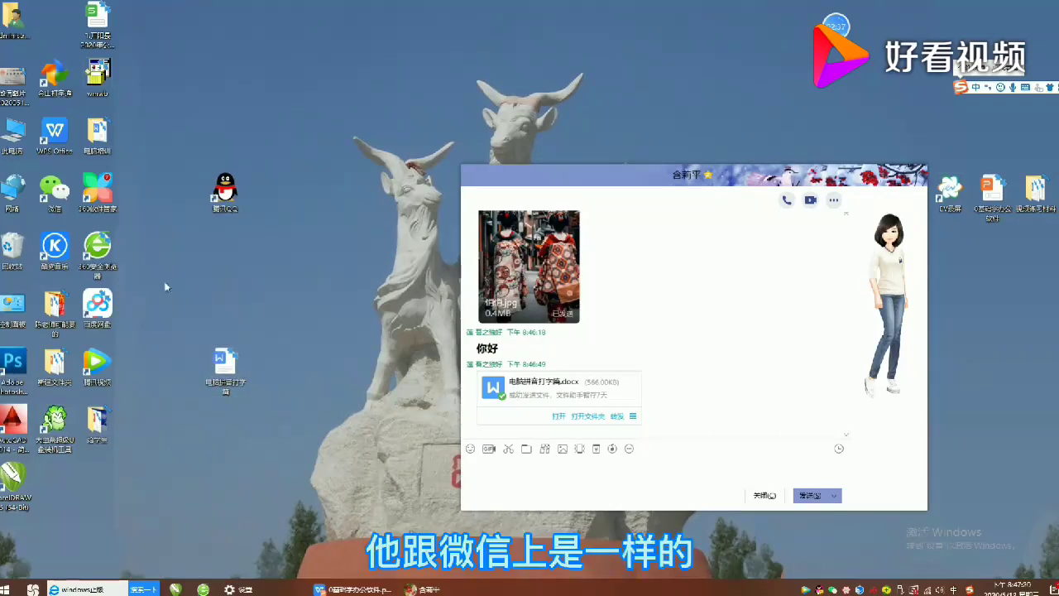
drag(225, 368, 538, 478)
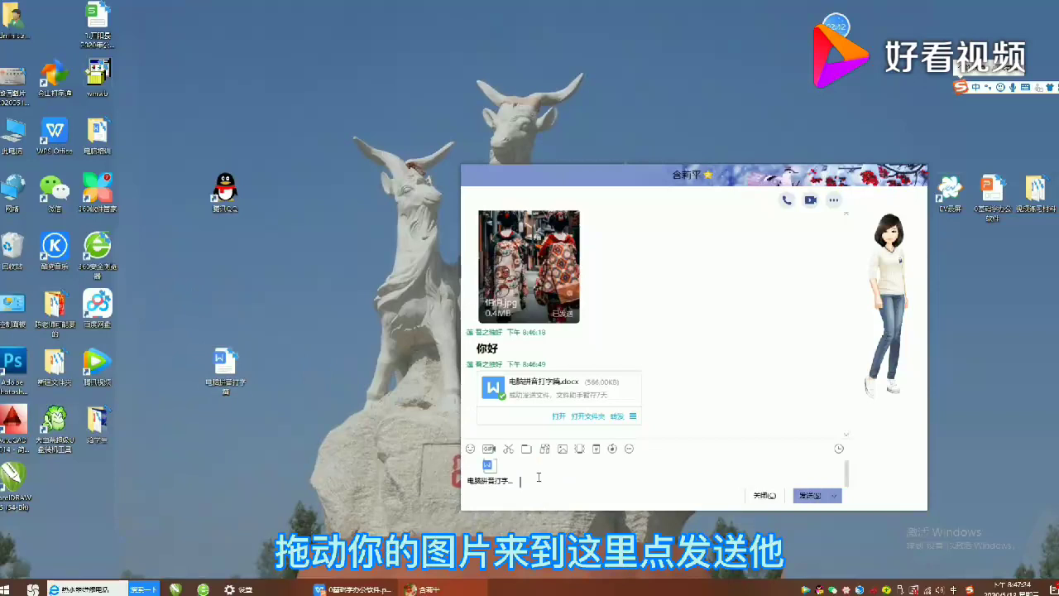
key(Return)
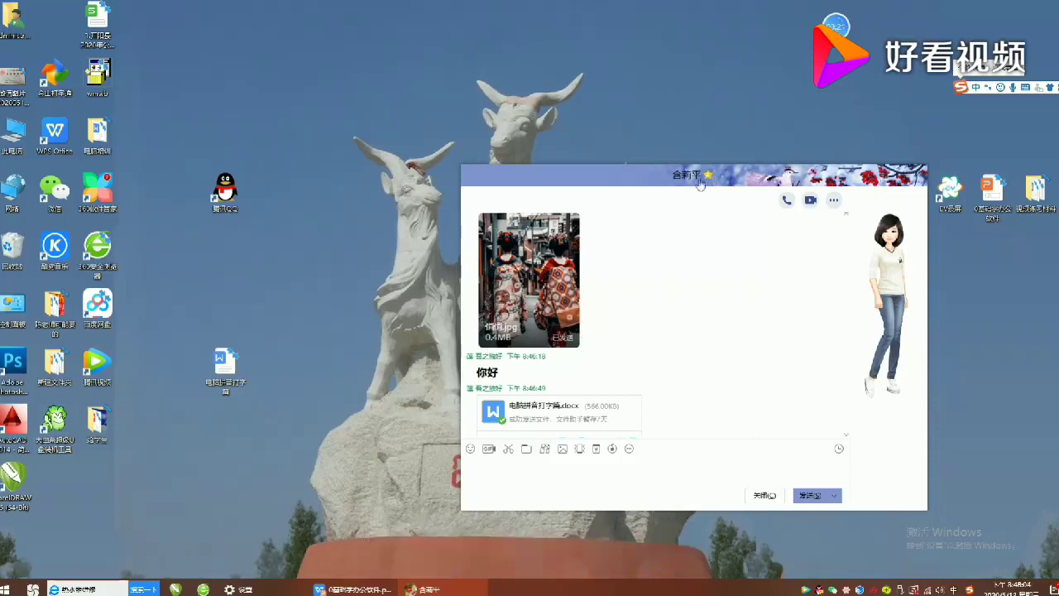
Start saving the picture in the chat history to the local computer.
scroll(675, 386, up, 1)
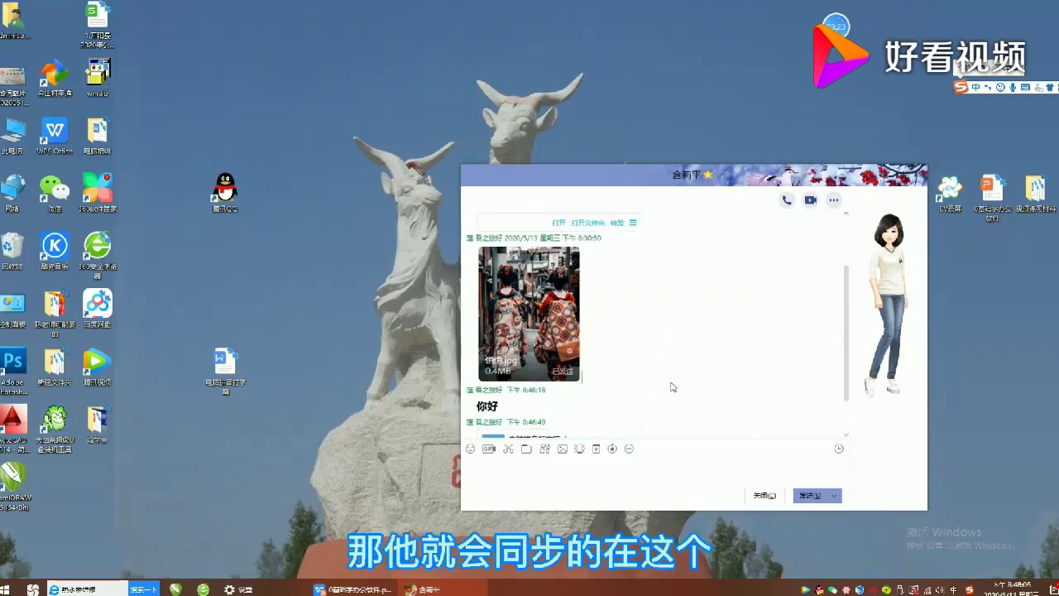
click(633, 223)
click(606, 303)
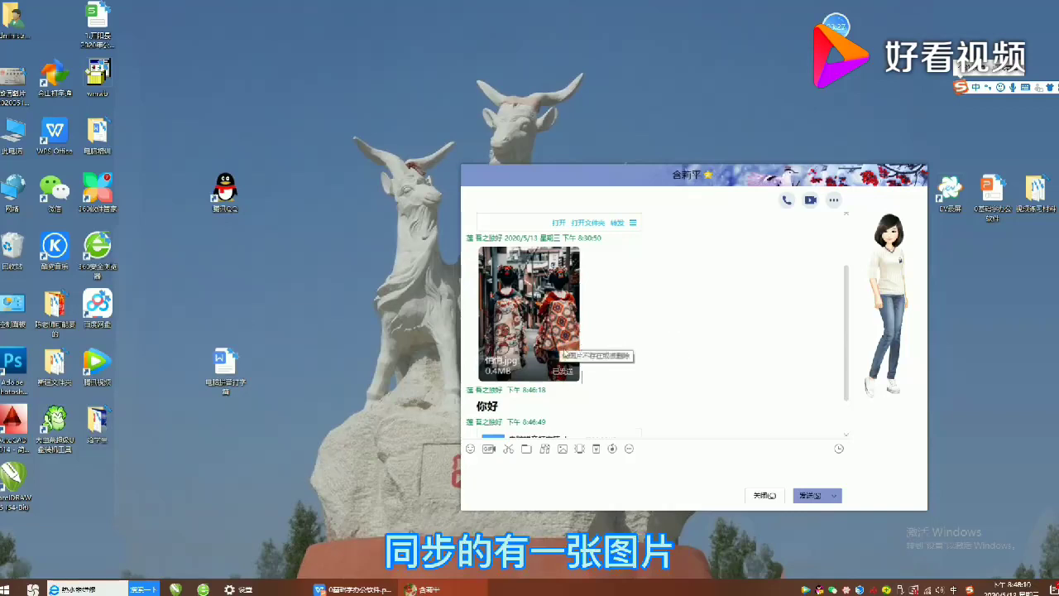
right_click(537, 304)
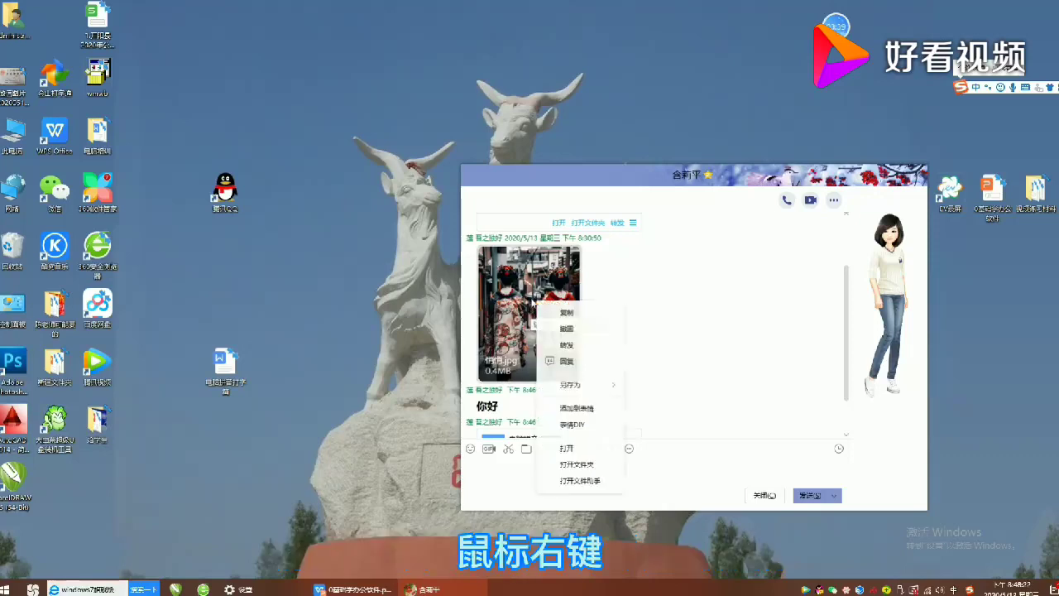
mouse_move(612, 386)
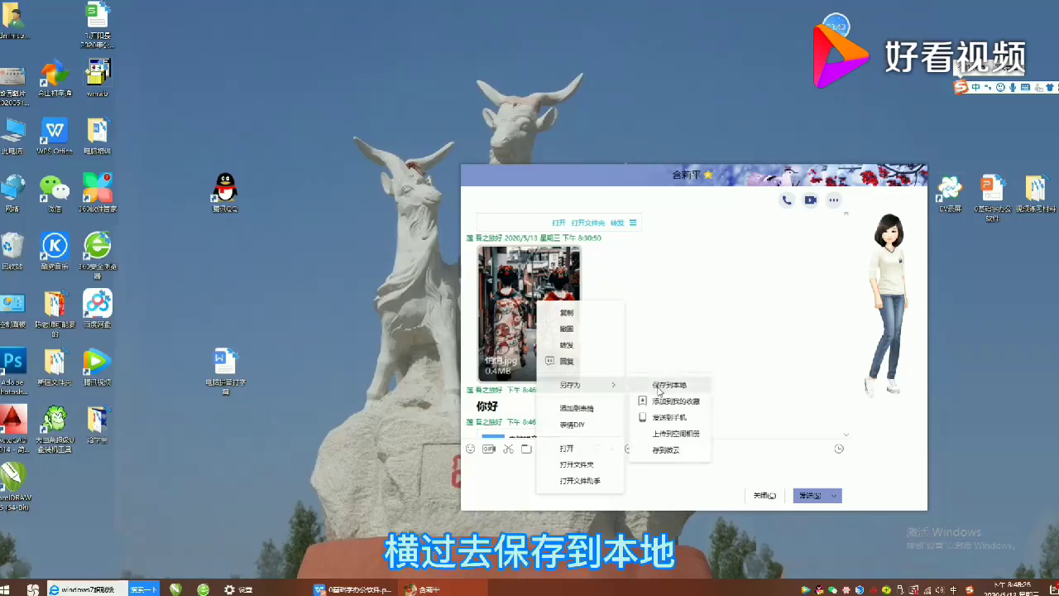
click(676, 390)
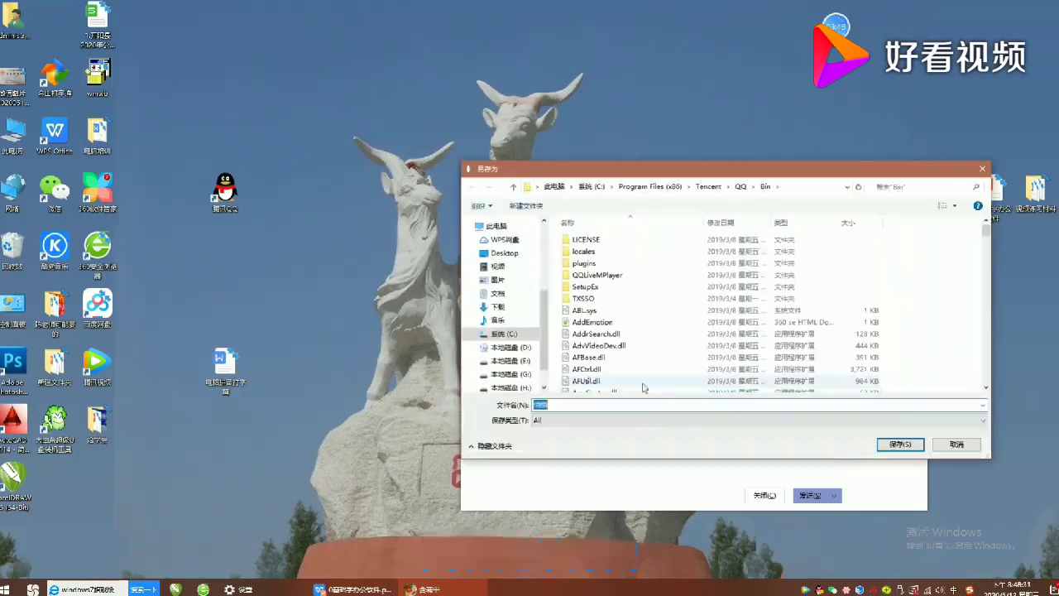
Save the picture to the Desktop under the name 仍然.
click(500, 254)
text(rr)
right_click(587, 434)
right_click(619, 433)
right_click(654, 433)
click(652, 433)
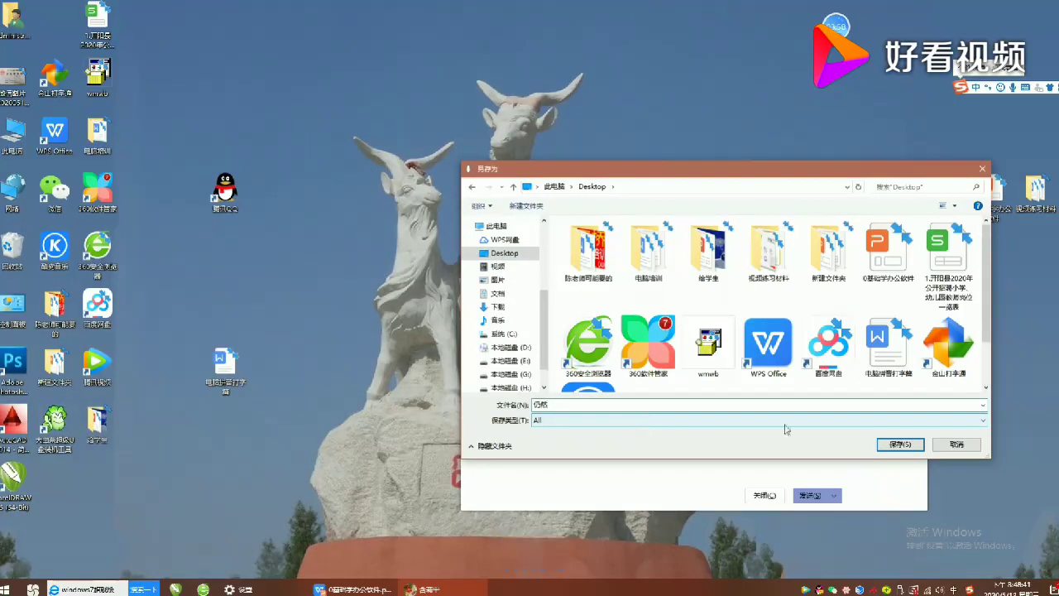
click(903, 446)
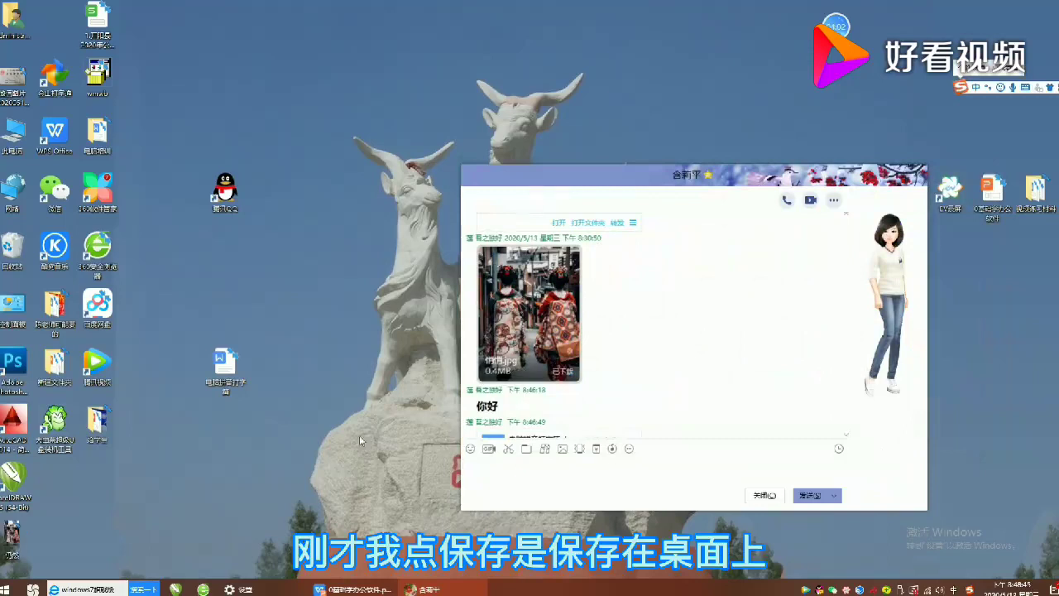
Move the saved picture 仍然 to an open area of the desktop and send it to the friend in the chat.
drag(12, 534, 318, 245)
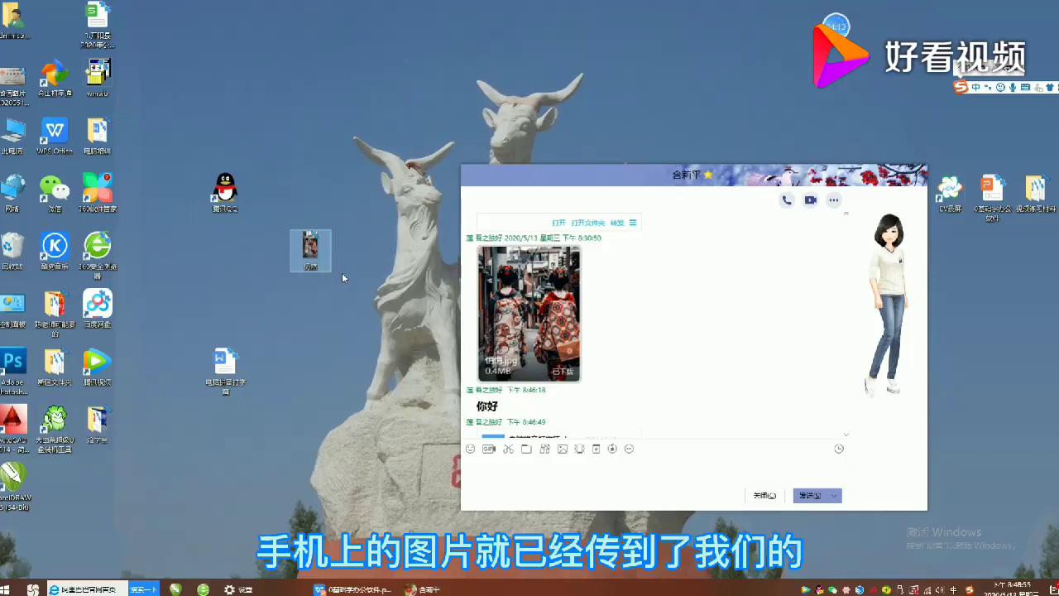
click(426, 298)
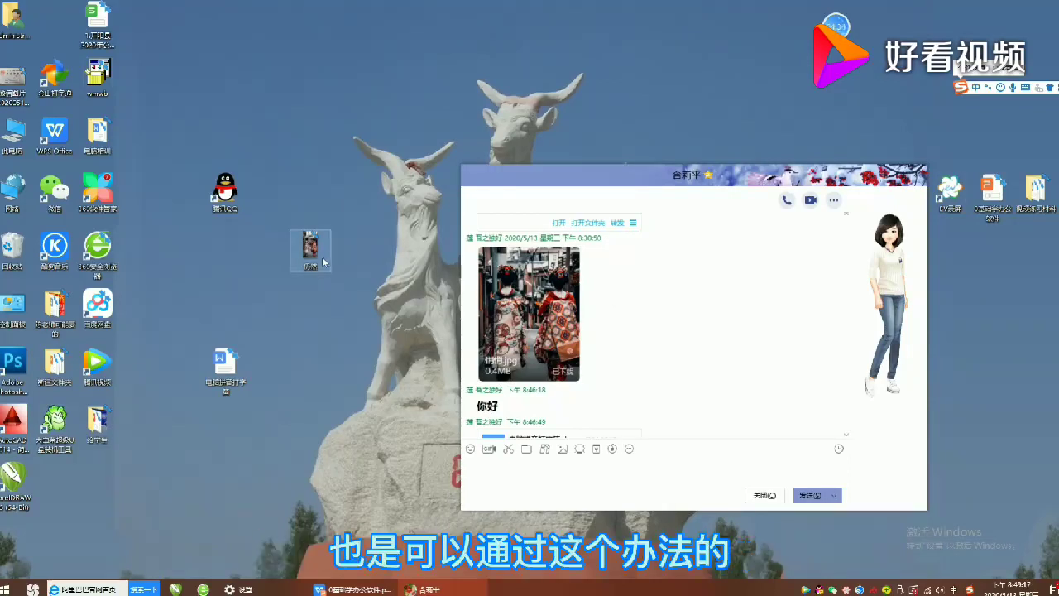
drag(311, 249, 538, 494)
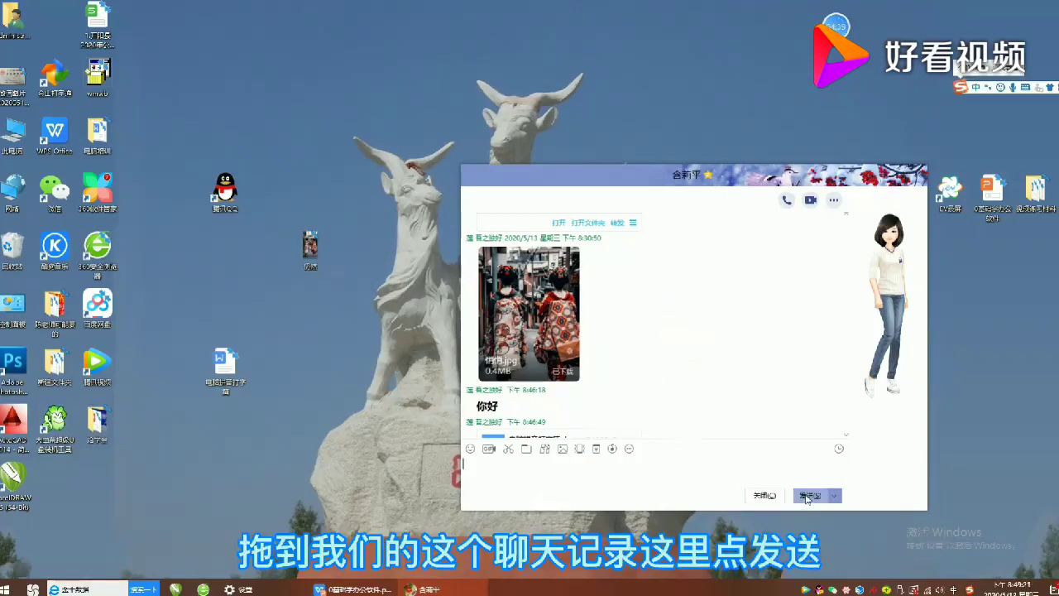
click(808, 495)
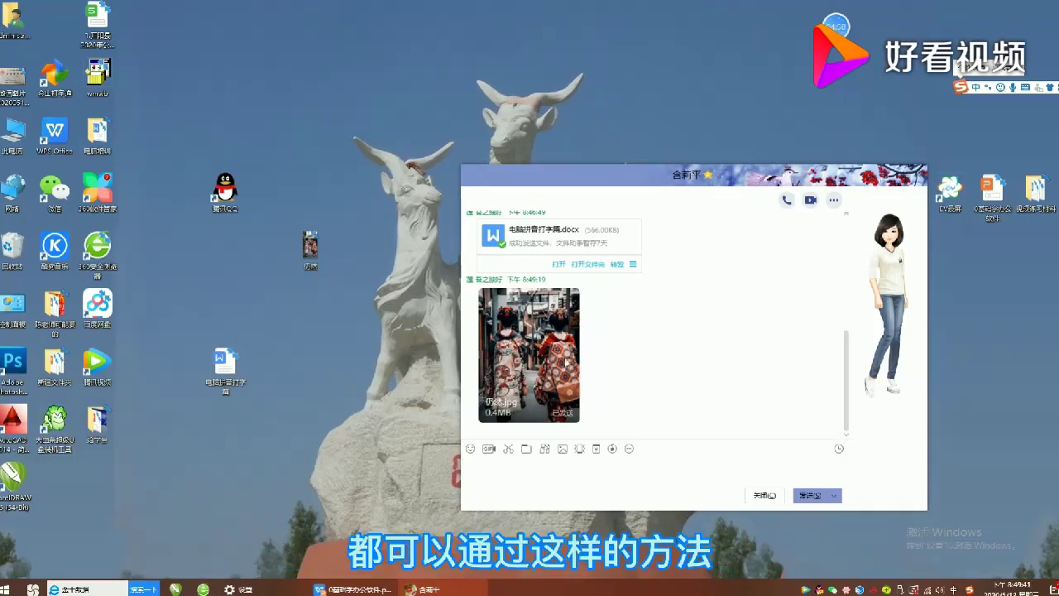
Reposition the chat window and close it.
drag(623, 177, 506, 190)
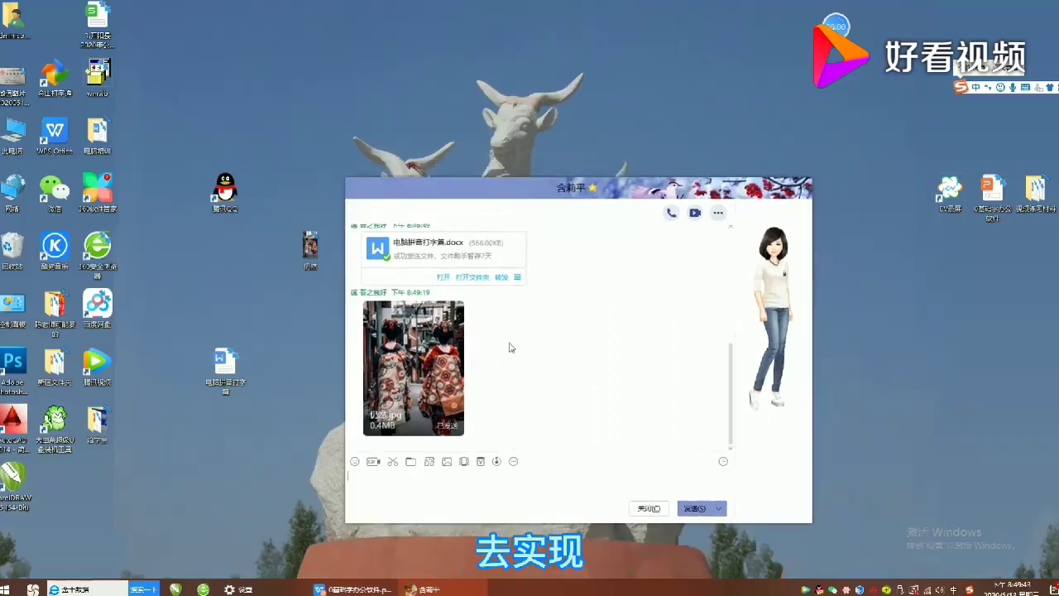
click(802, 193)
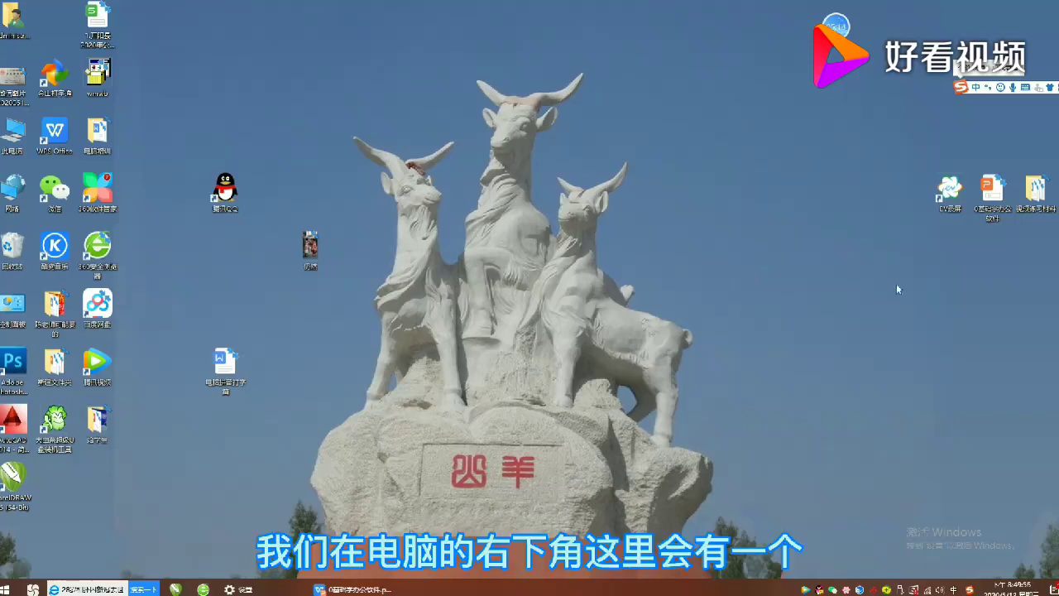
mouse_move(818, 589)
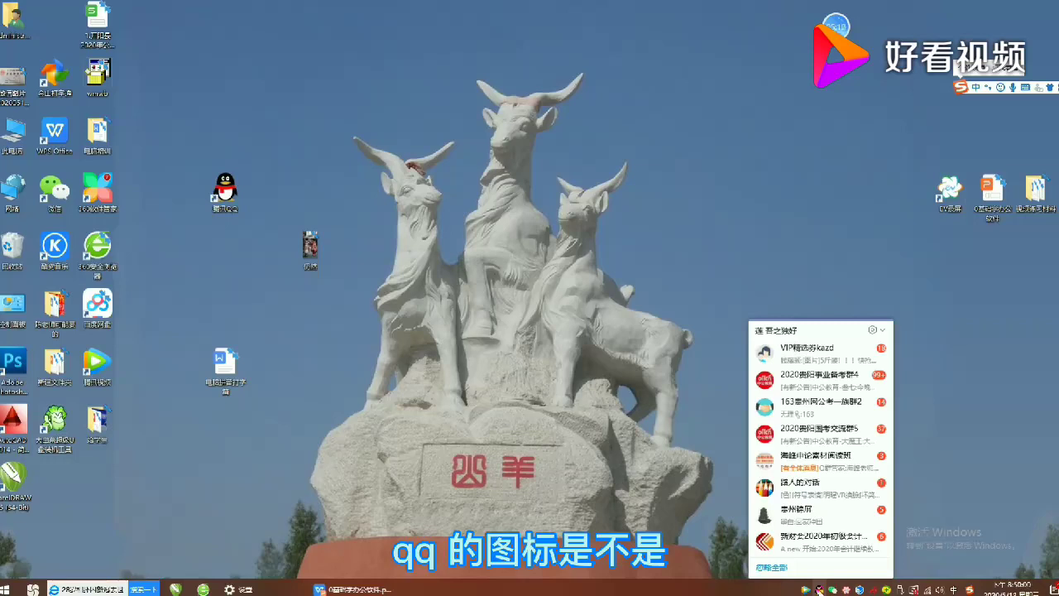
right_click(818, 589)
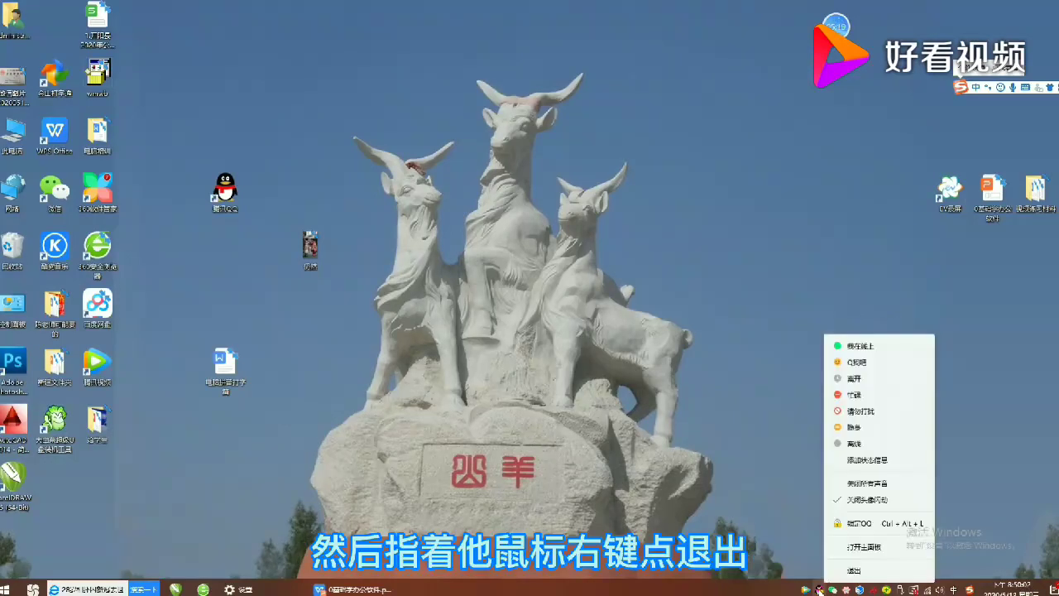
click(739, 494)
Reopen the main QQ window and exit QQ by closing it.
double_click(819, 589)
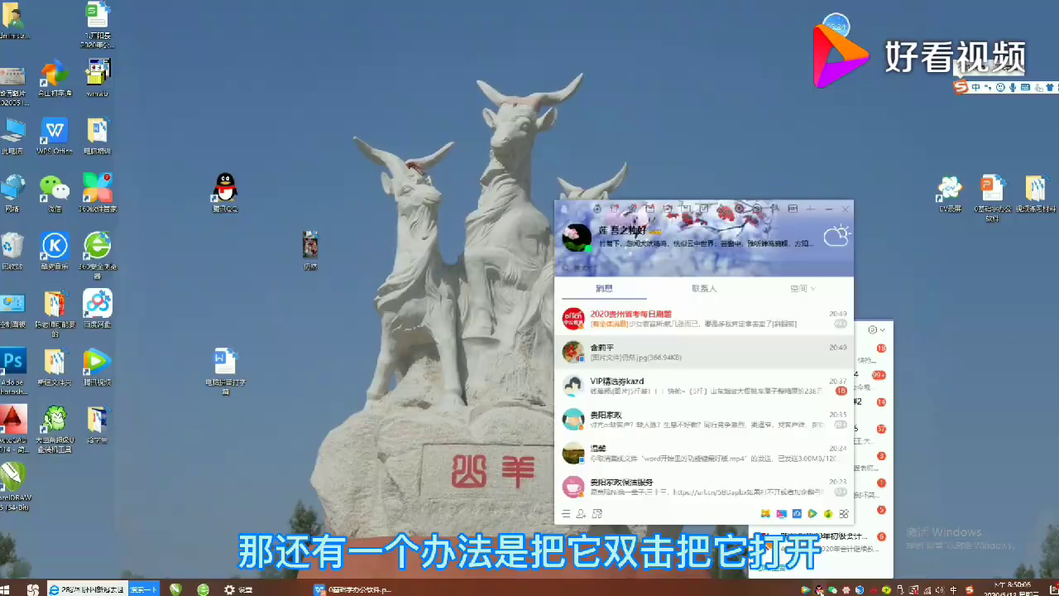
click(846, 210)
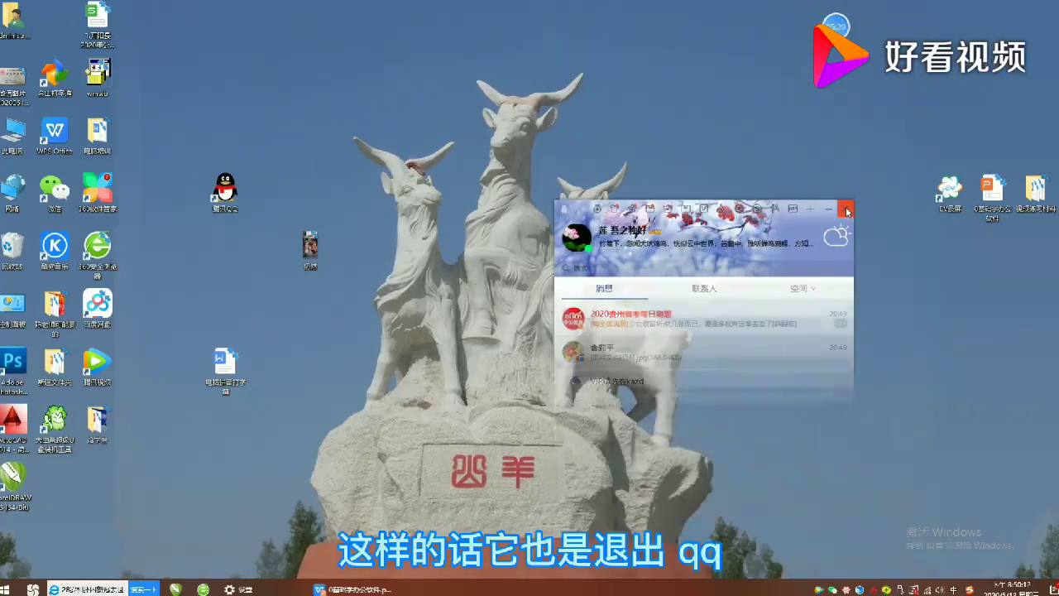